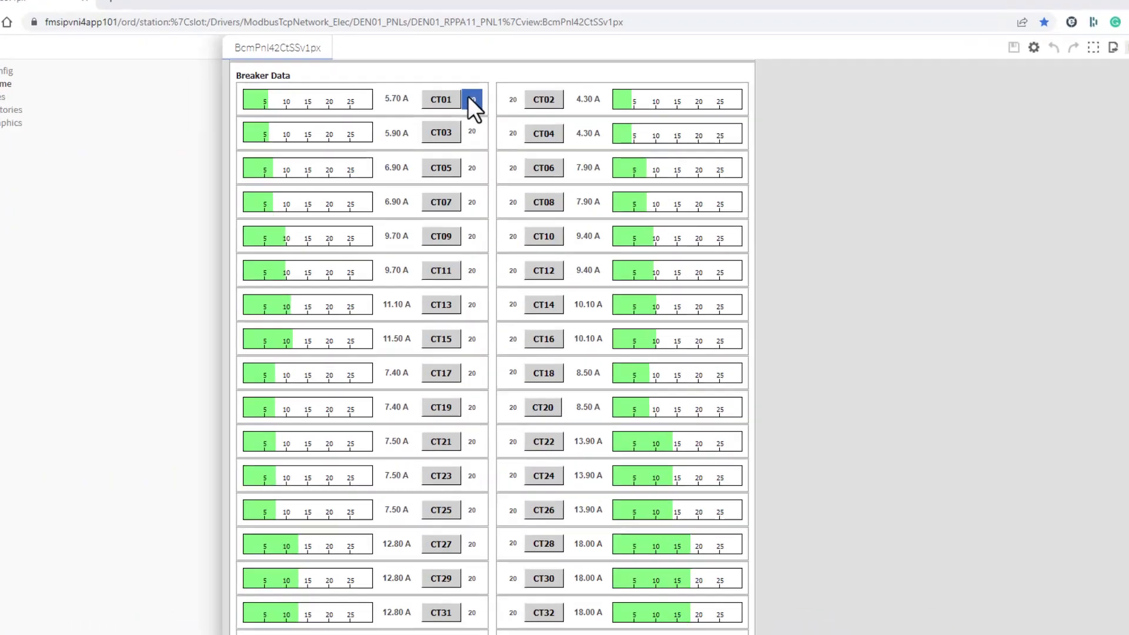
pyautogui.moveTo(469, 98)
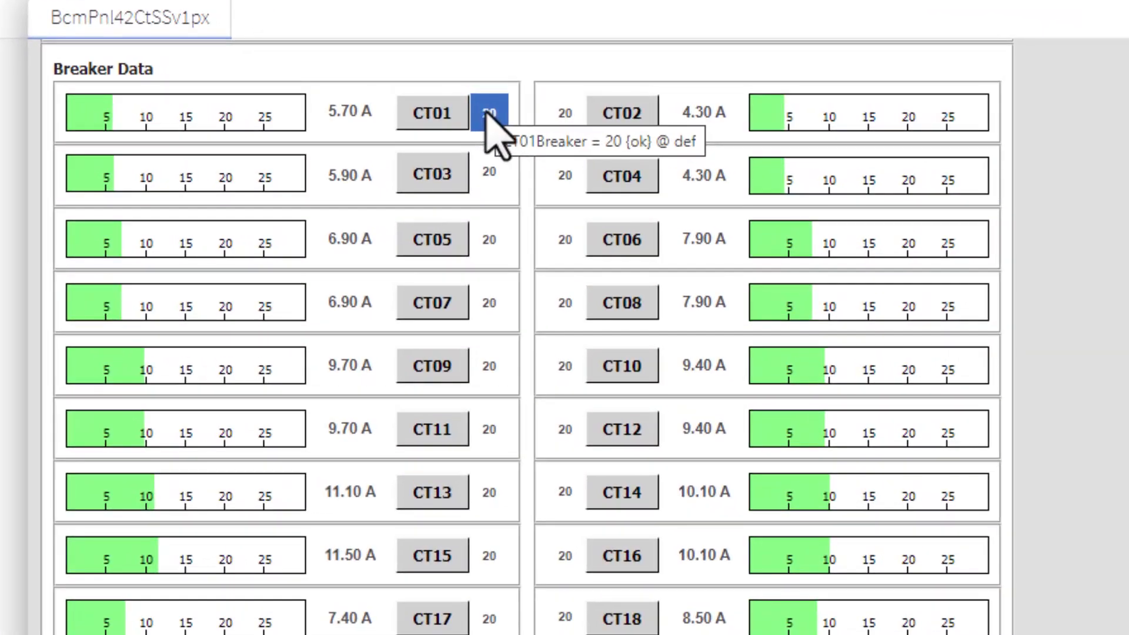
pyautogui.click(487, 113)
pyautogui.click(488, 336)
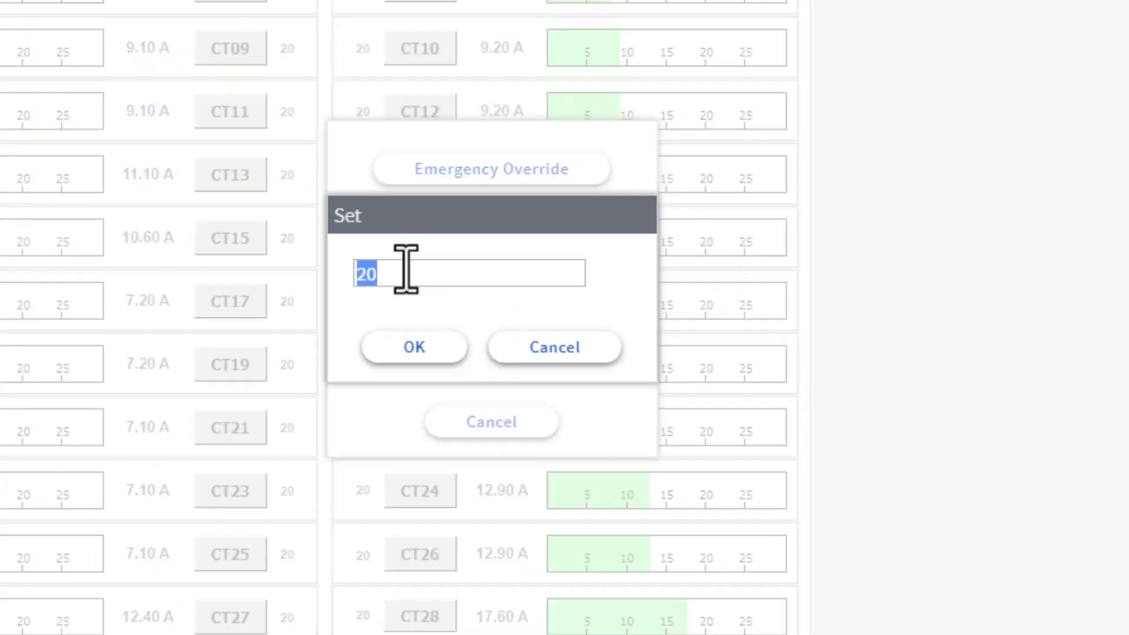
pyautogui.click(536, 350)
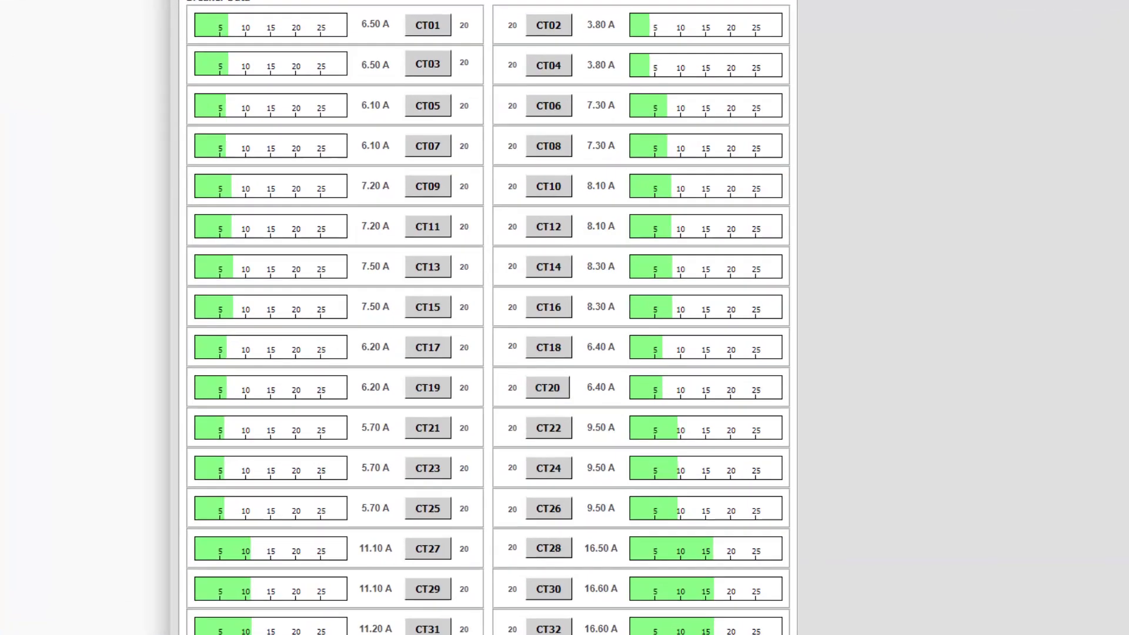
# - Switch to Modbus Poll, close the blank Mbpoll1 document and open the recent file PDI_BCMS-CtRating-42.mbp
pyautogui.click(761, 623)
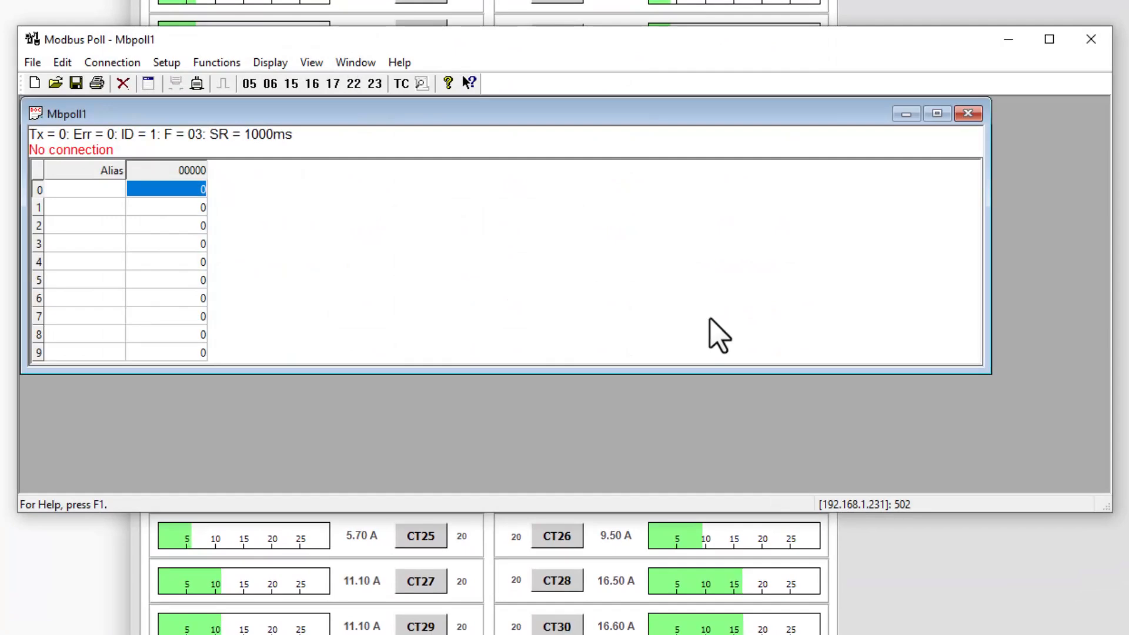
pyautogui.click(969, 113)
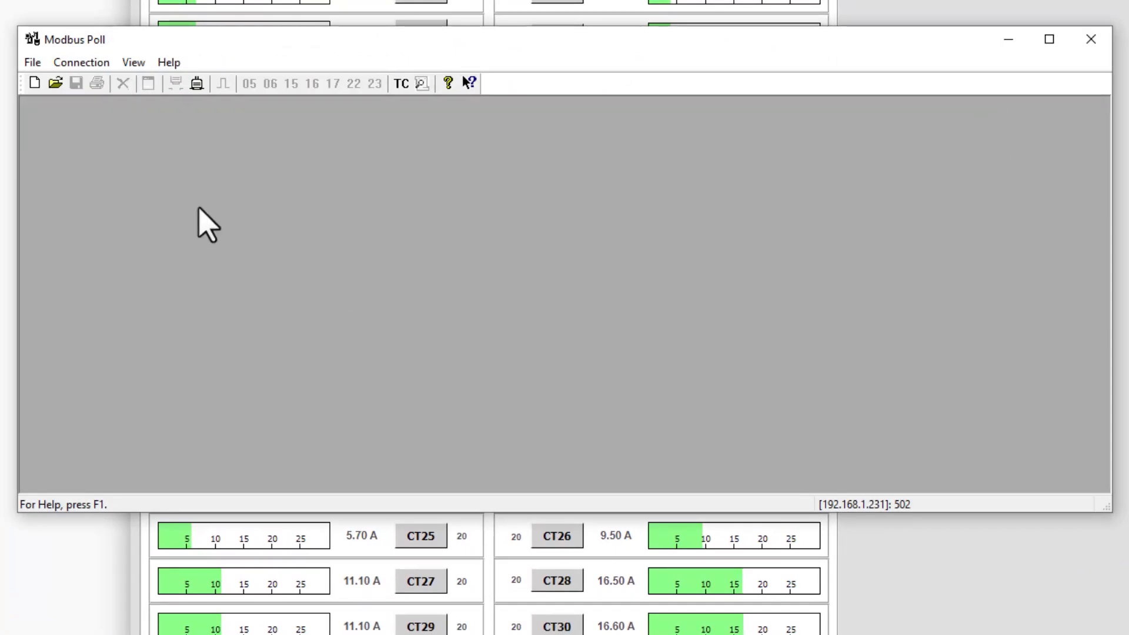
pyautogui.click(32, 62)
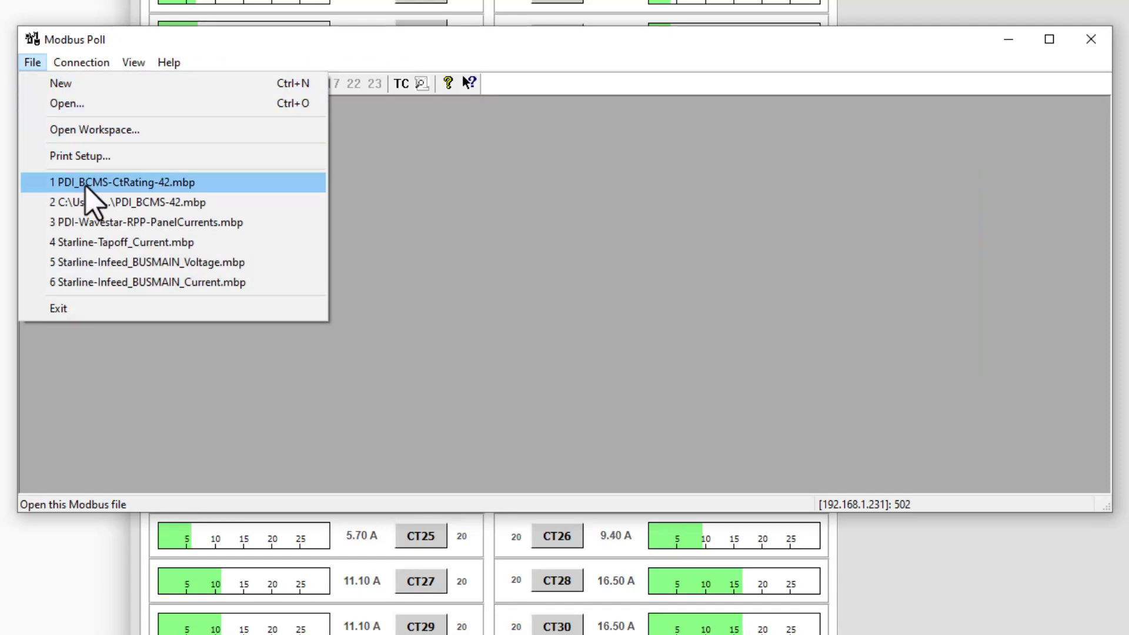
pyautogui.click(88, 187)
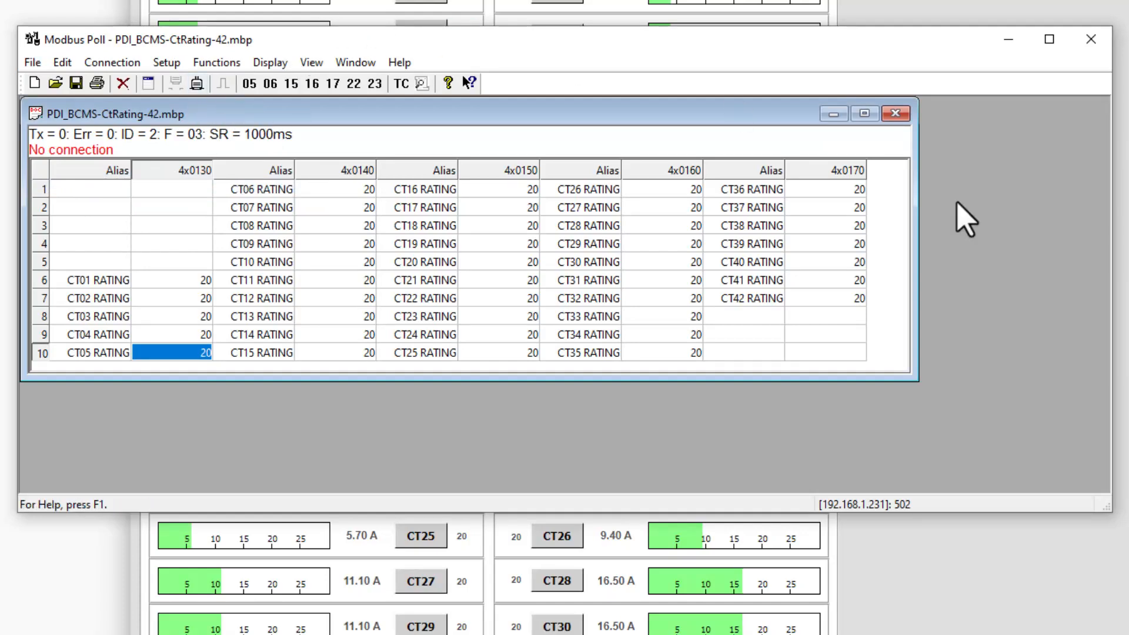
# - Bring the web panel's IP address into view and connect Modbus Poll over Modbus TCP/IP to 192.168.1.231, port 502
pyautogui.moveTo(660, 36); pyautogui.dragTo(676, 205)
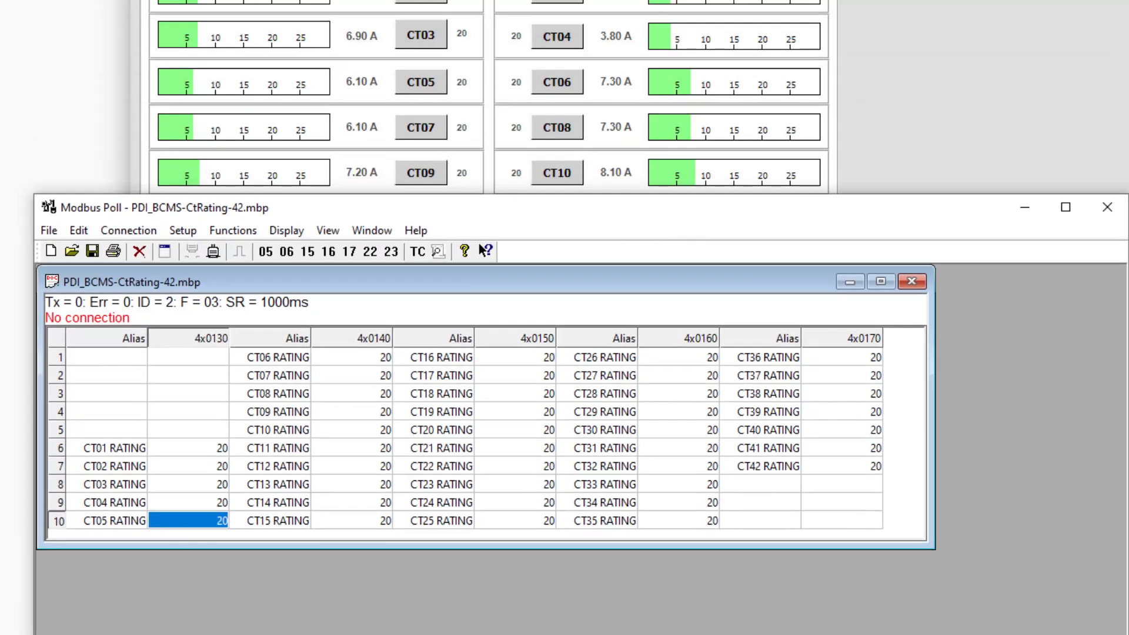
pyautogui.click(1108, 207)
pyautogui.scroll(6, 1117, 199)
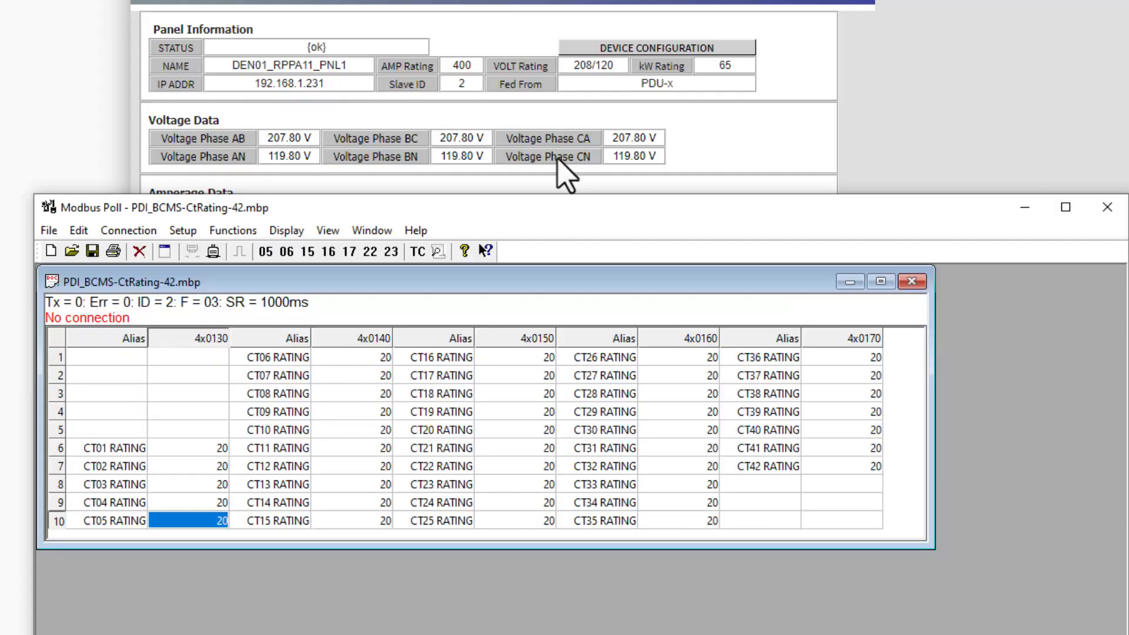
pyautogui.moveTo(355, 209); pyautogui.dragTo(351, 157)
pyautogui.click(124, 177)
pyautogui.click(127, 197)
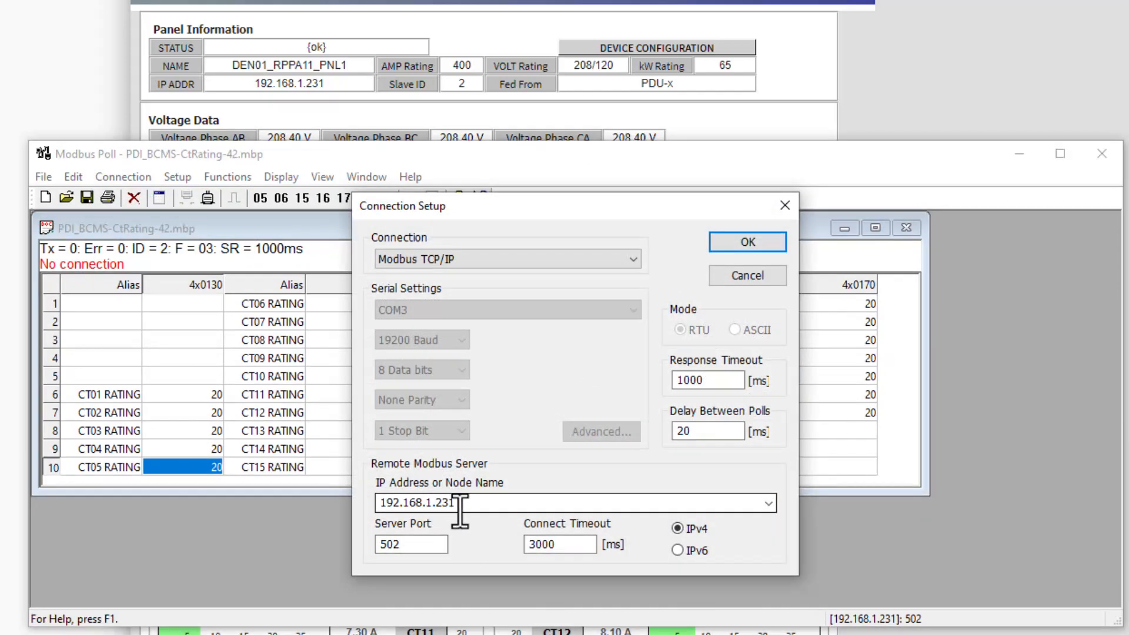
pyautogui.click(765, 246)
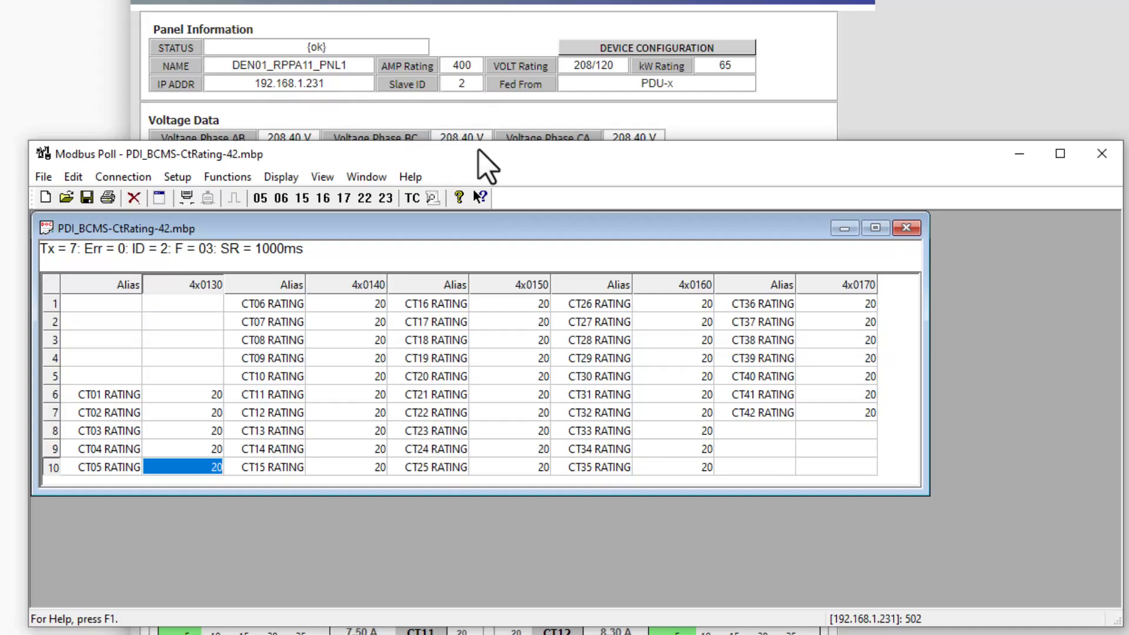
# - With the web page's breaker data in view, write the value 50 to the CT01 RATING register at address 136
pyautogui.moveTo(605, 151); pyautogui.dragTo(598, 274)
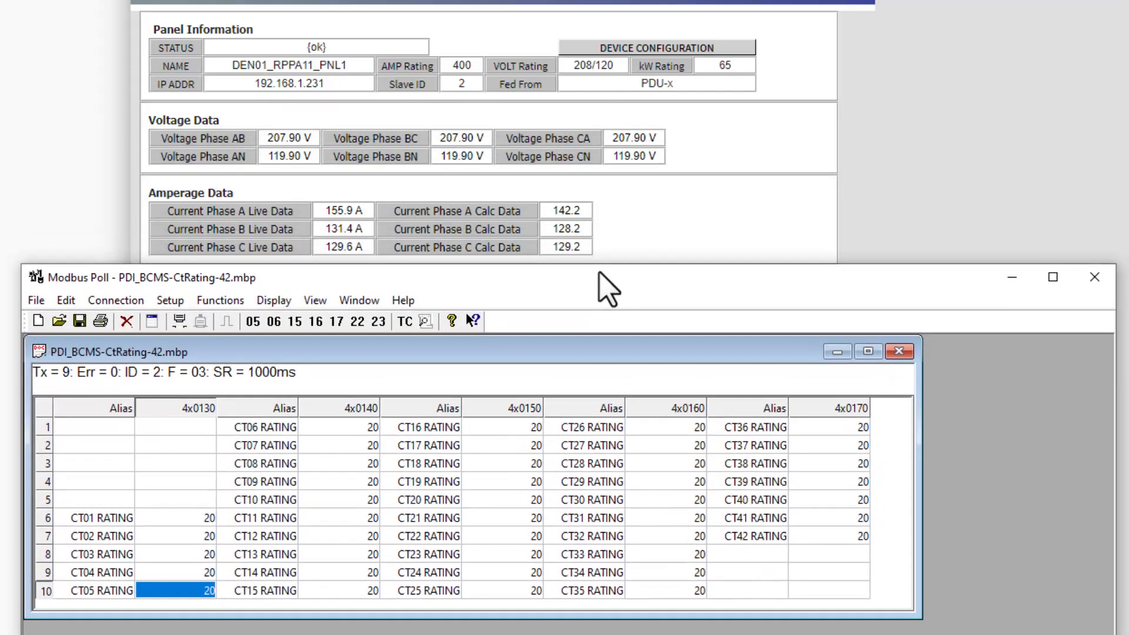
pyautogui.scroll(-1, 807, 133)
pyautogui.scroll(-5, 816, 148)
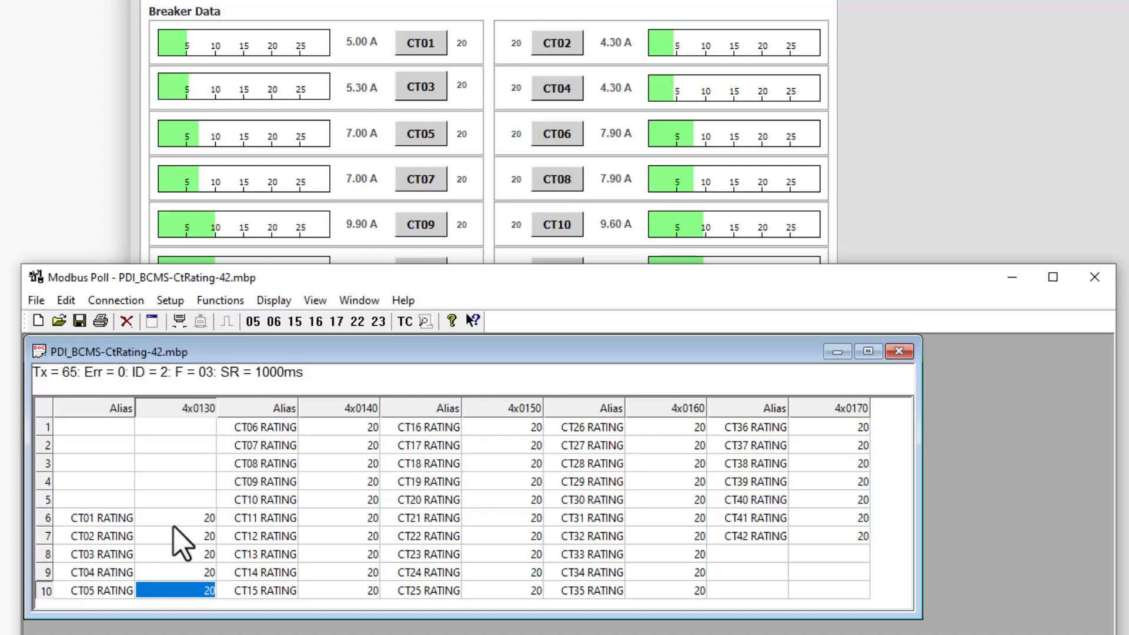
pyautogui.click(191, 519)
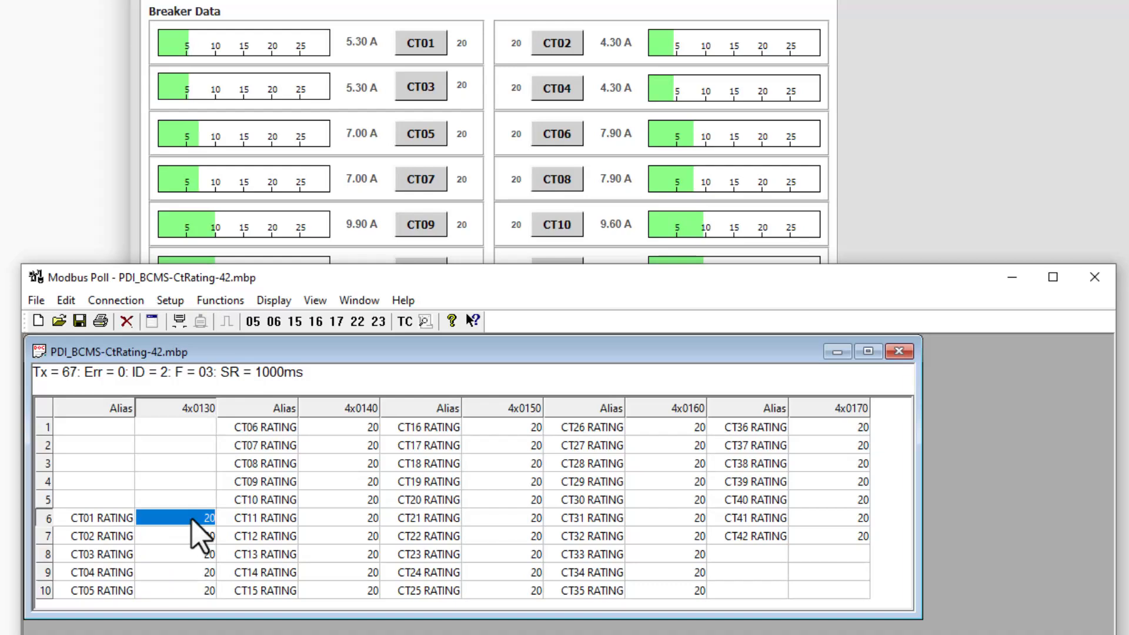
pyautogui.doubleClick(192, 520)
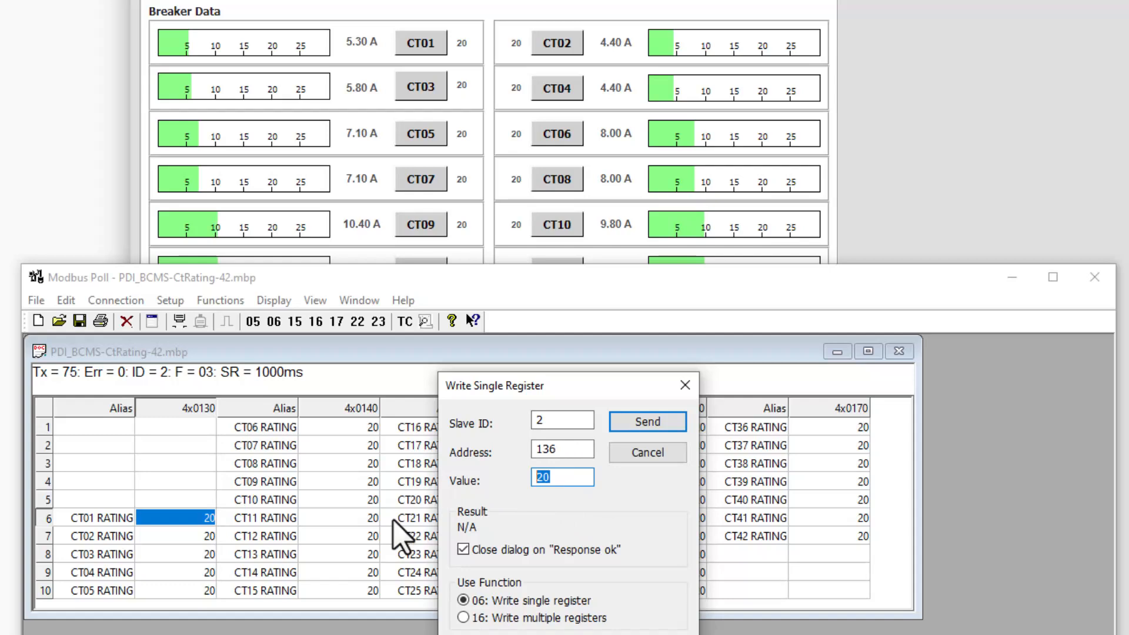
pyautogui.write('50')
pyautogui.click(617, 423)
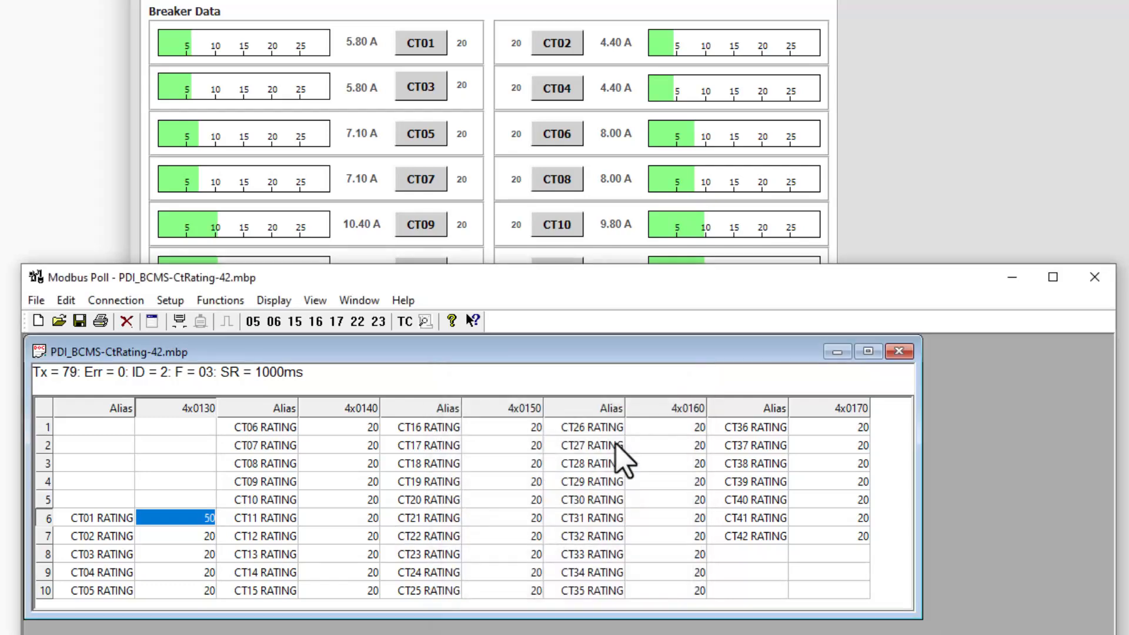
# - Write the value 50 to the CT03 RATING register at address 138 and check the CT01 and CT03 breaker sizes on the web page
pyautogui.doubleClick(187, 558)
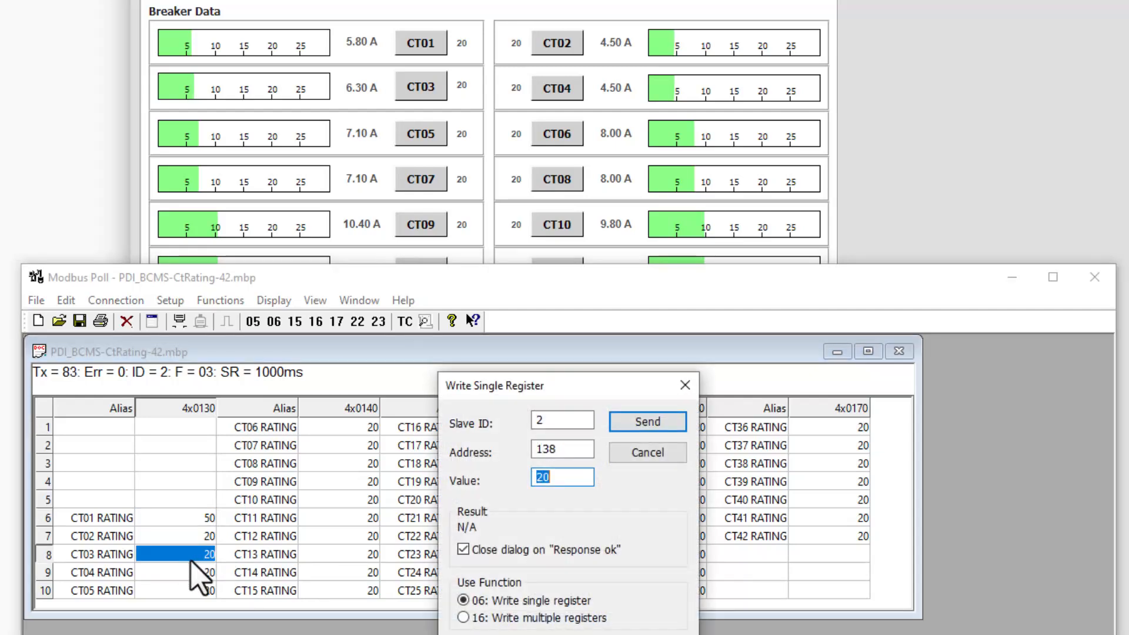
pyautogui.write('50')
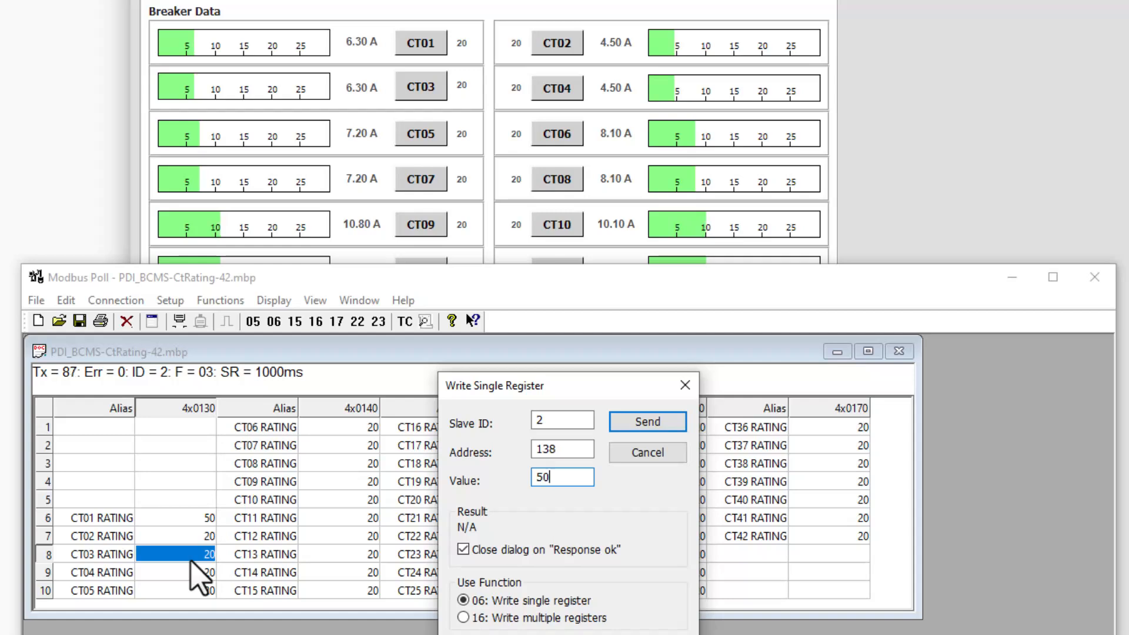
pyautogui.press('Return')
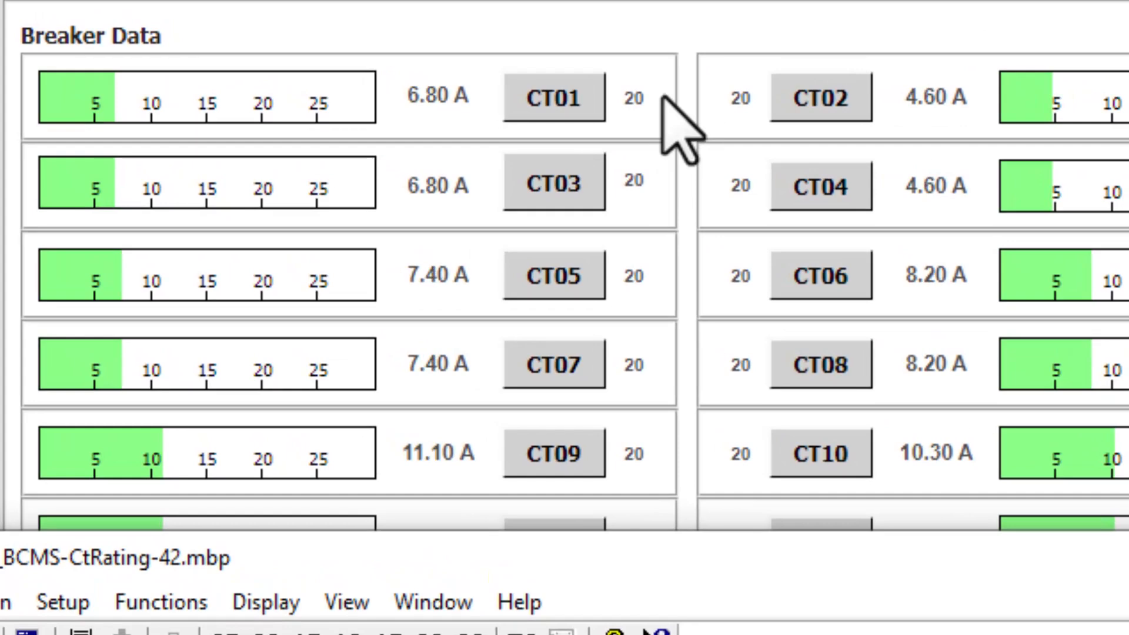
pyautogui.click(657, 194)
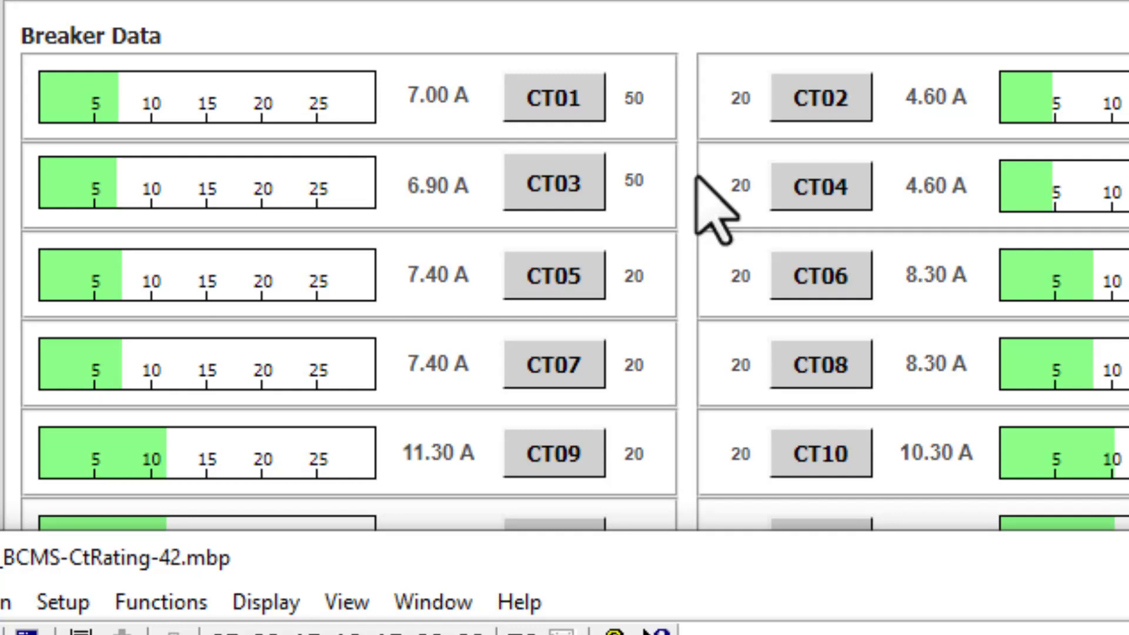
pyautogui.click(649, 109)
pyautogui.click(657, 174)
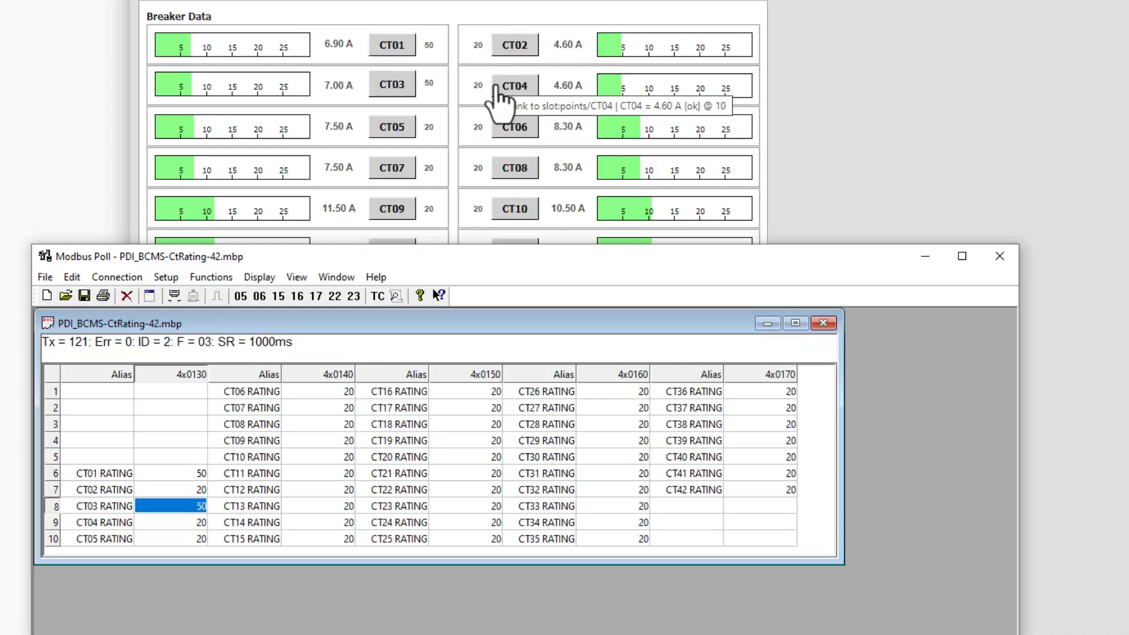
# - Write the value 30 to the CT02 RATING register at address 137
pyautogui.click(195, 495)
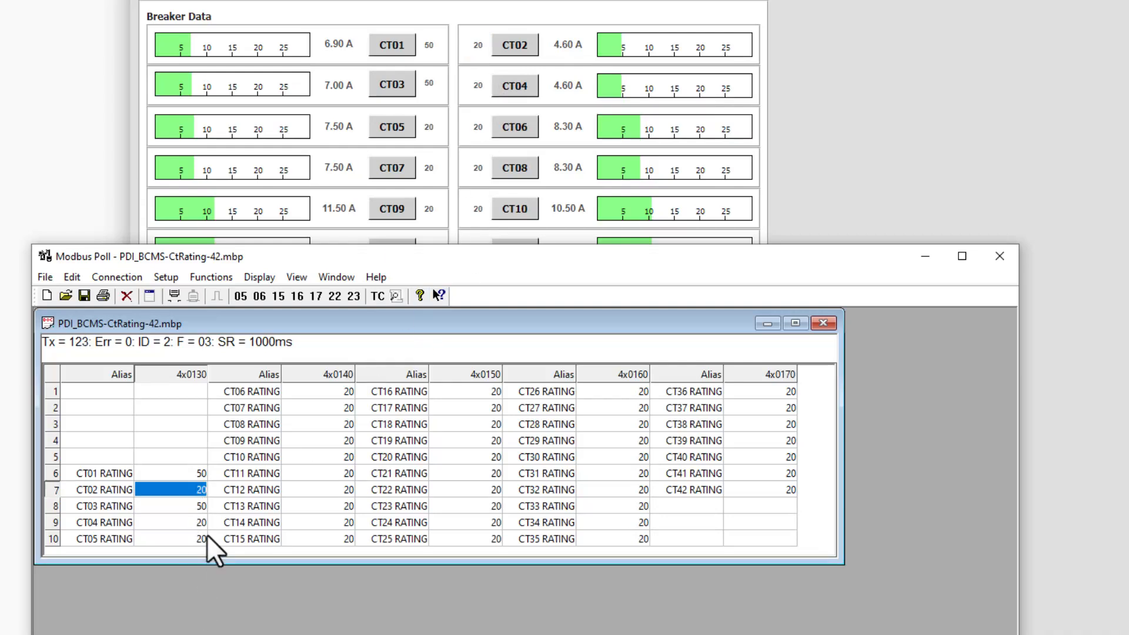
pyautogui.write('30')
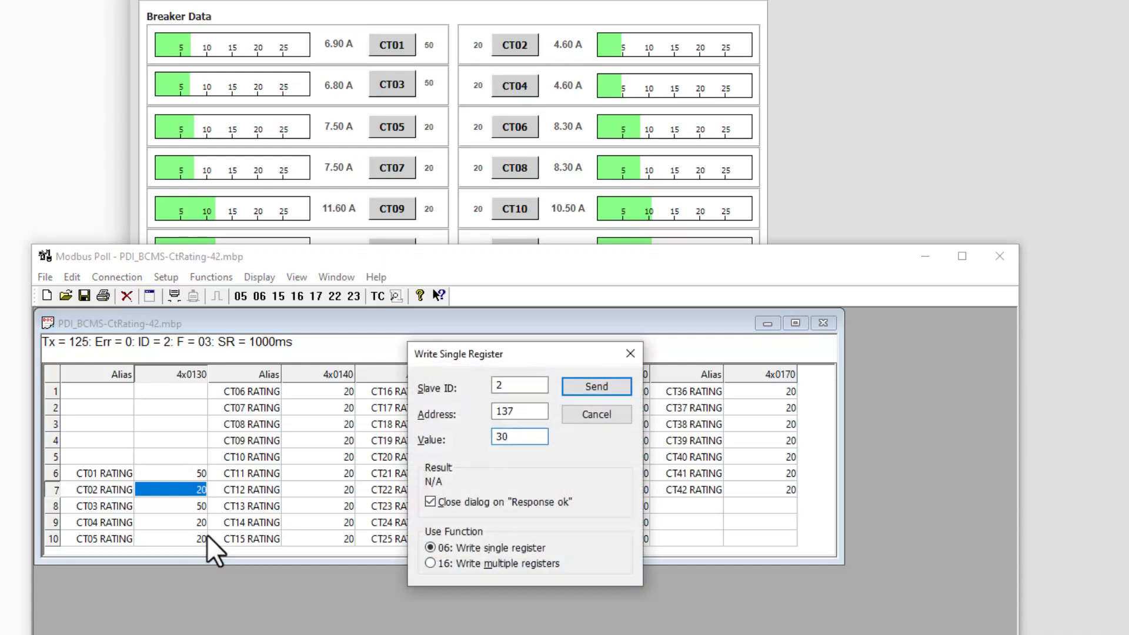
pyautogui.press('Return')
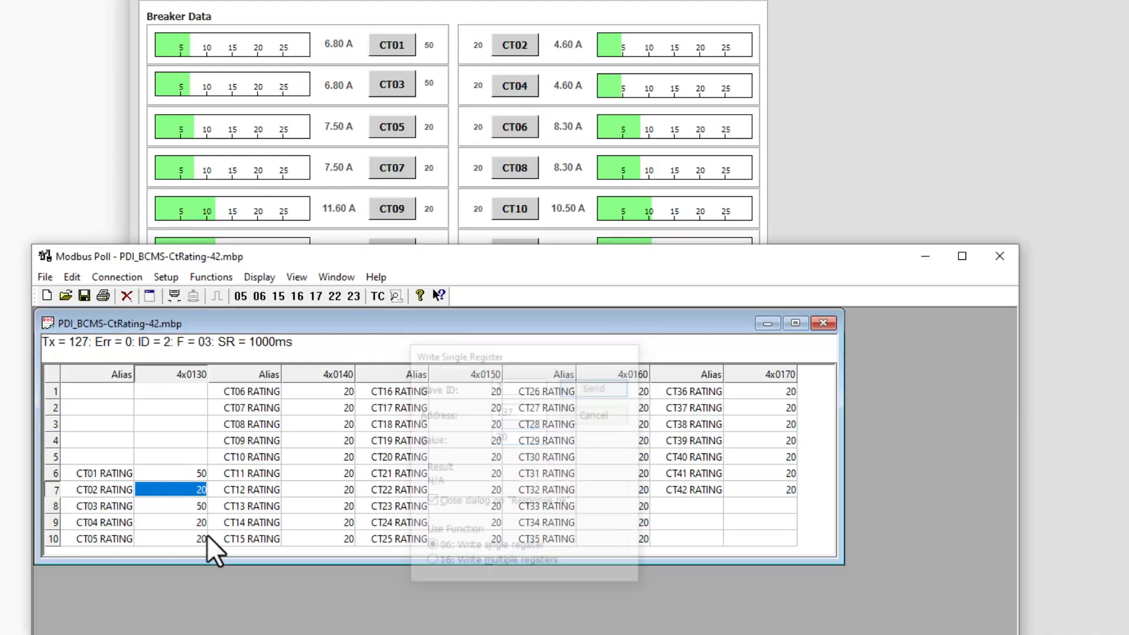
# - Write the value 30 to the CT04 RATING register at address 139 and check the CT02 and CT04 breaker sizes on the web page
pyautogui.click(190, 523)
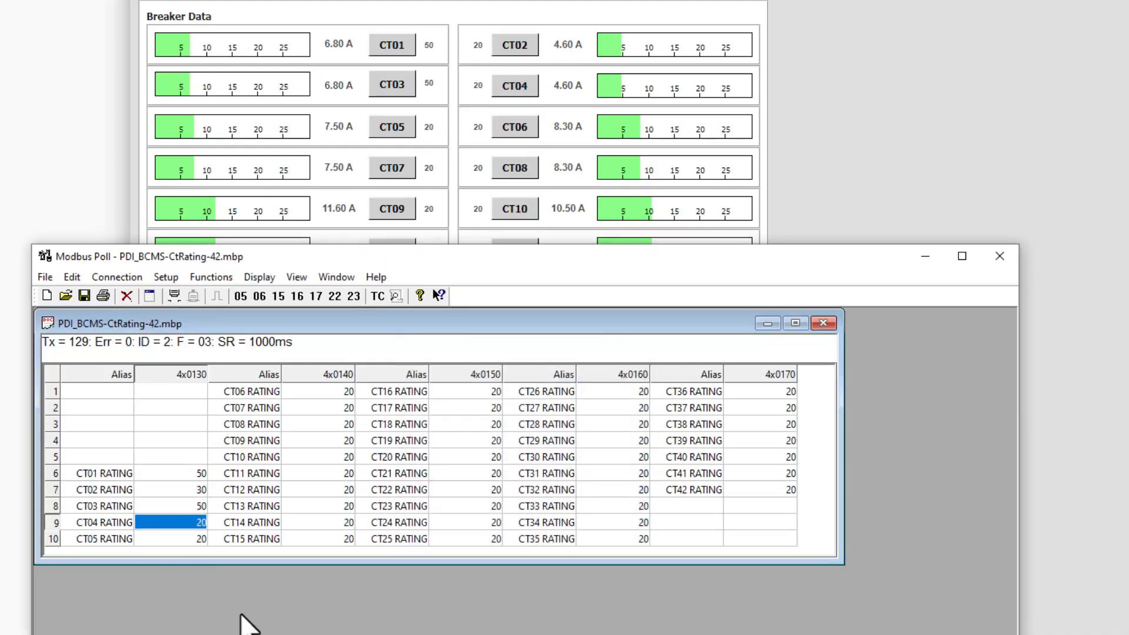
pyautogui.write('30')
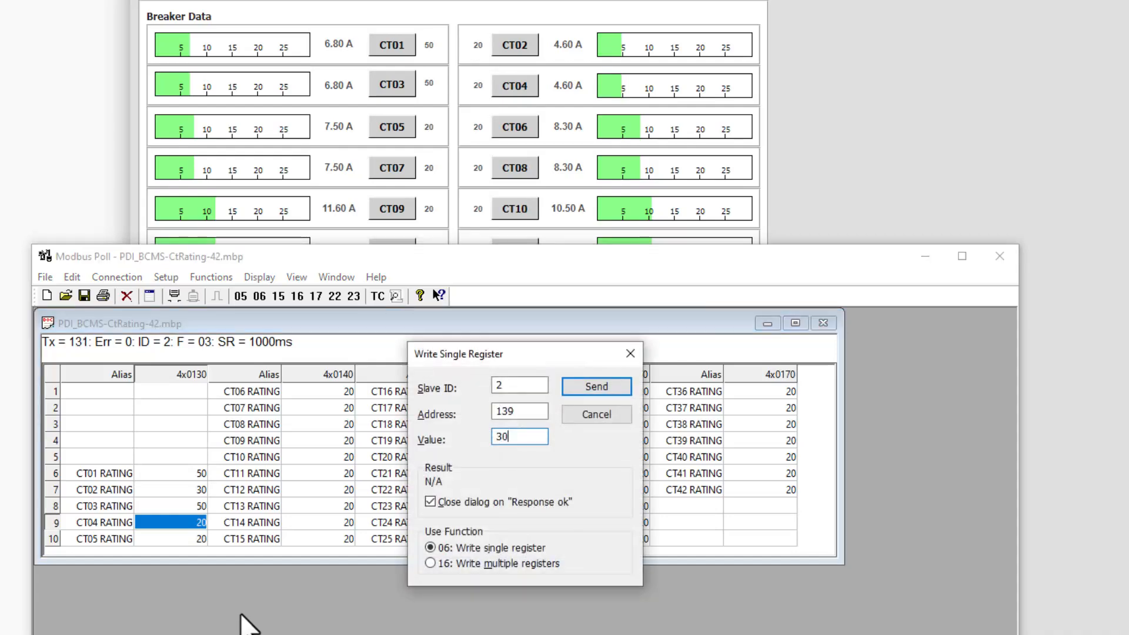
pyautogui.press('Return')
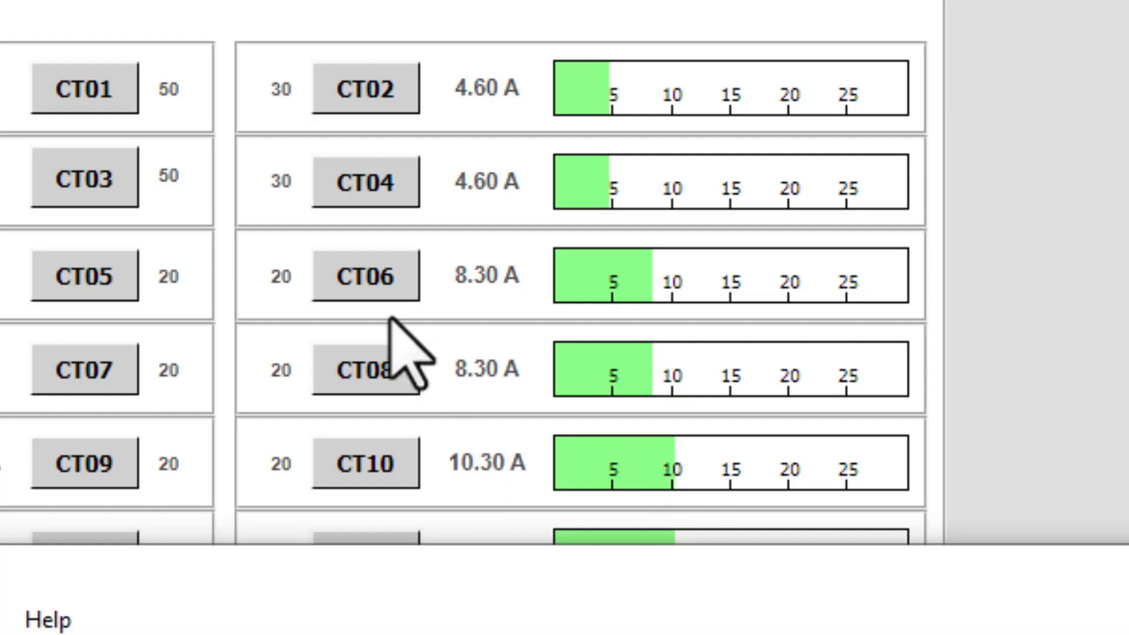
pyautogui.click(278, 111)
pyautogui.moveTo(285, 194)
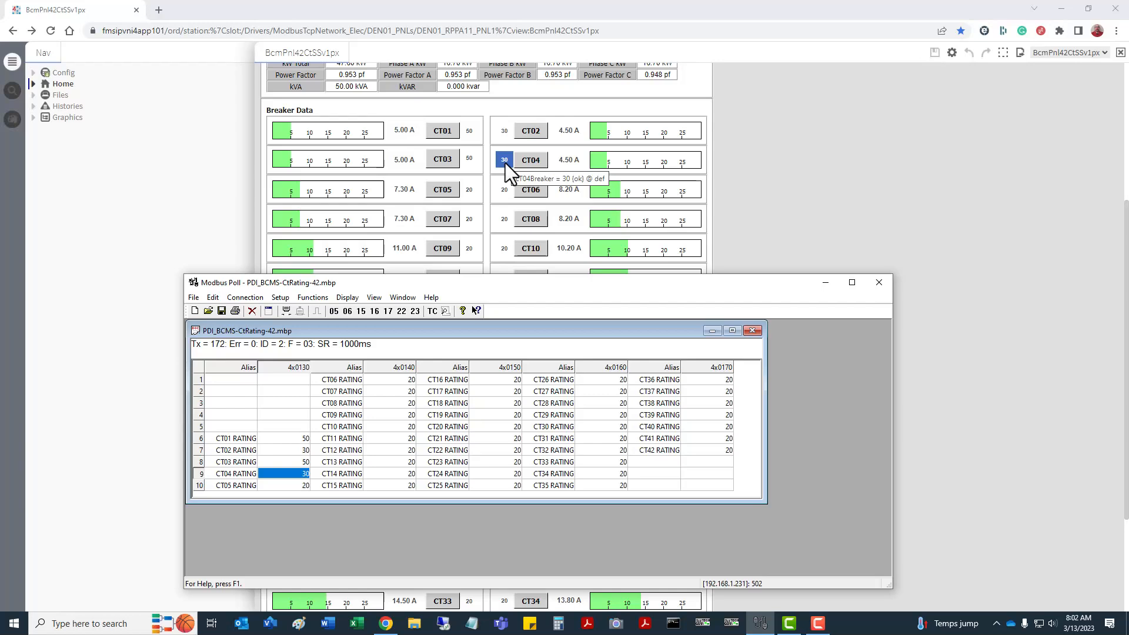
pyautogui.moveTo(498, 285); pyautogui.dragTo(500, 264)
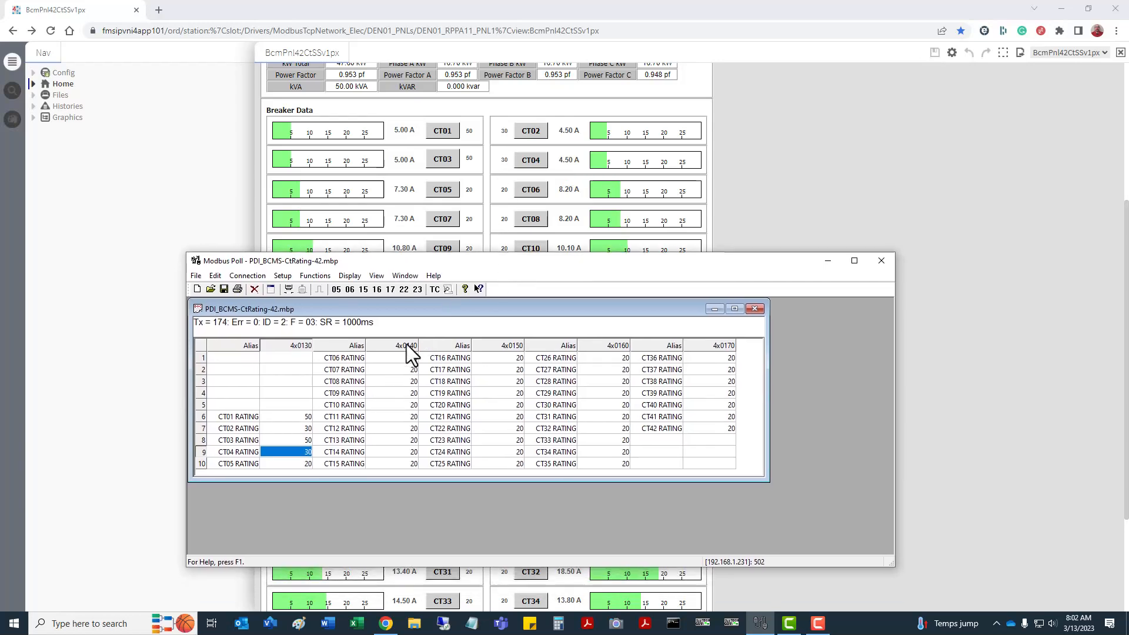